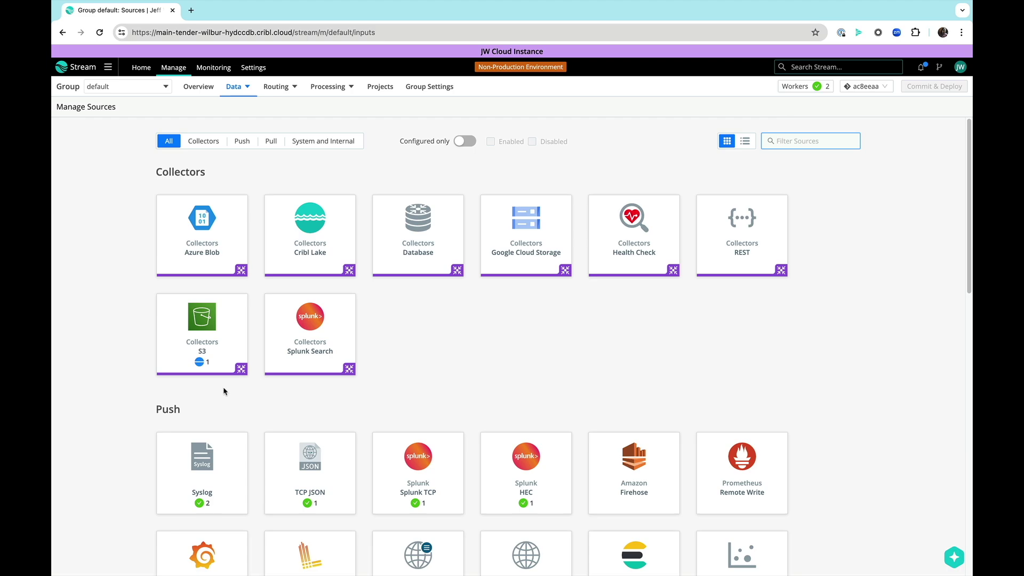
- Filter the sources by "syslog", open the Syslog source list and view the Fields settings of in_syslog_tls
{"action": "type", "text": "syslog"}
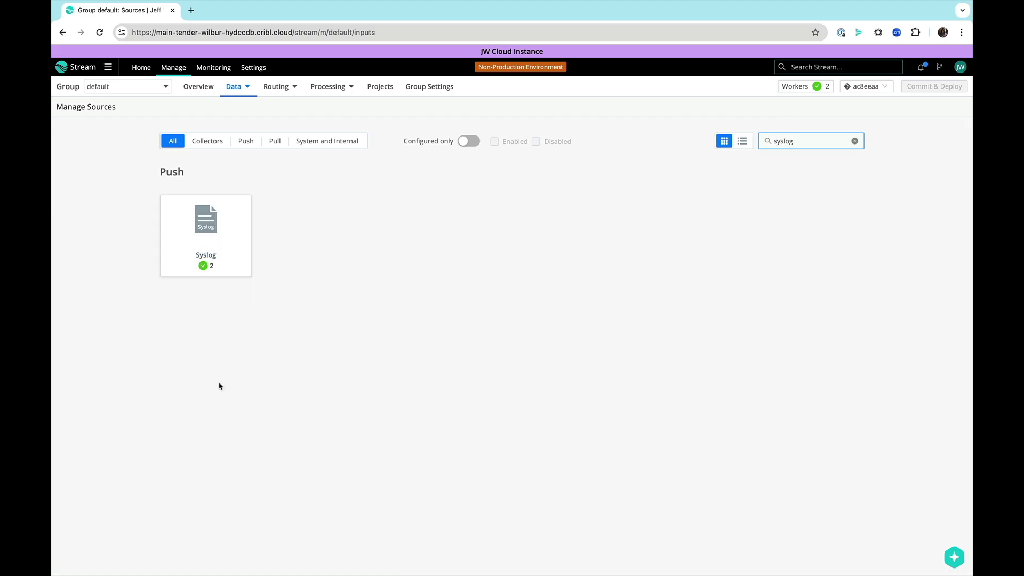
{"action": "left_click", "coordinate": [212, 238]}
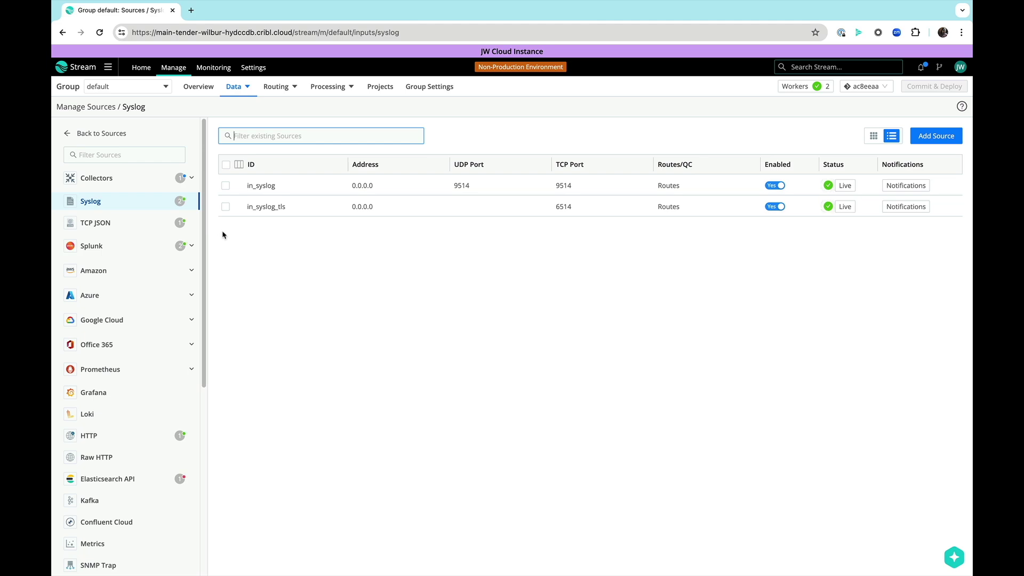
{"action": "left_click", "coordinate": [225, 185]}
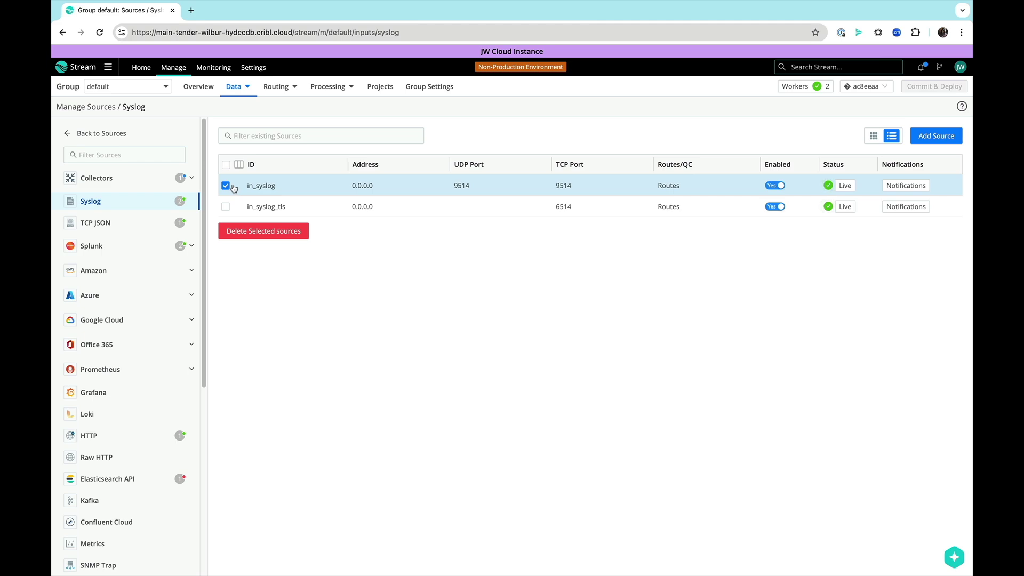
{"action": "left_click", "coordinate": [225, 185]}
{"action": "left_click", "coordinate": [225, 207]}
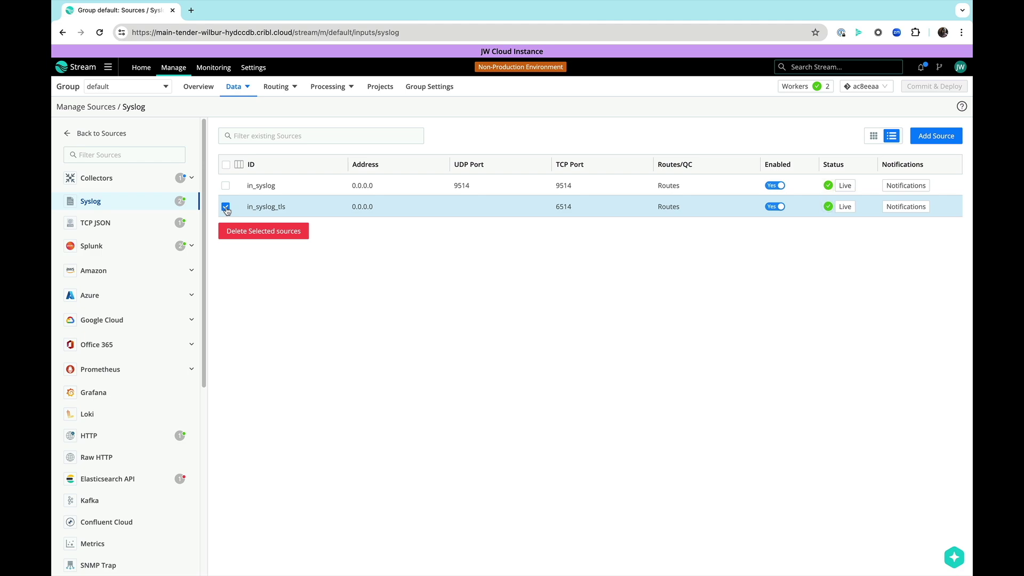
{"action": "left_click", "coordinate": [226, 207]}
{"action": "left_click", "coordinate": [265, 207]}
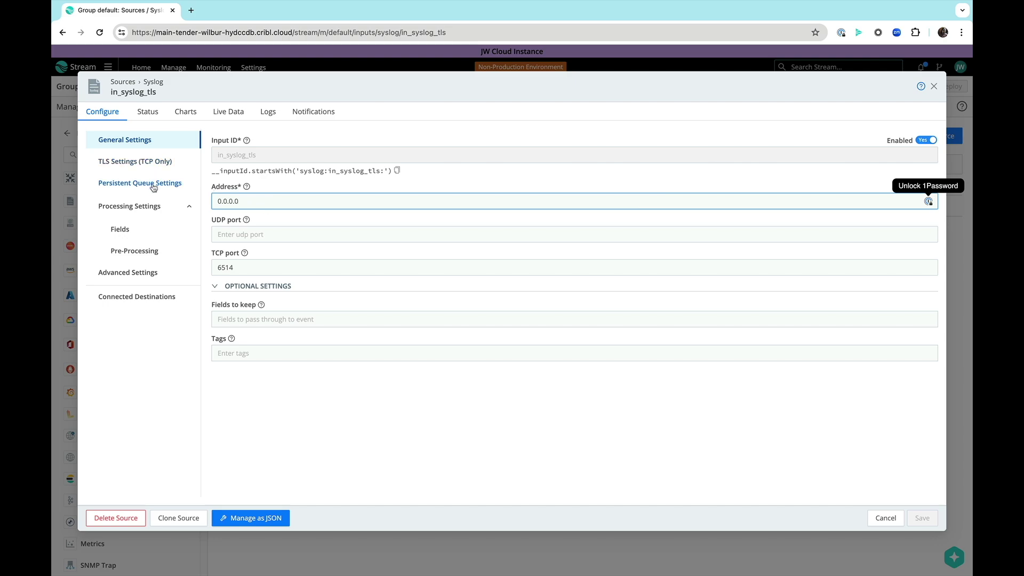
{"action": "left_click", "coordinate": [138, 230]}
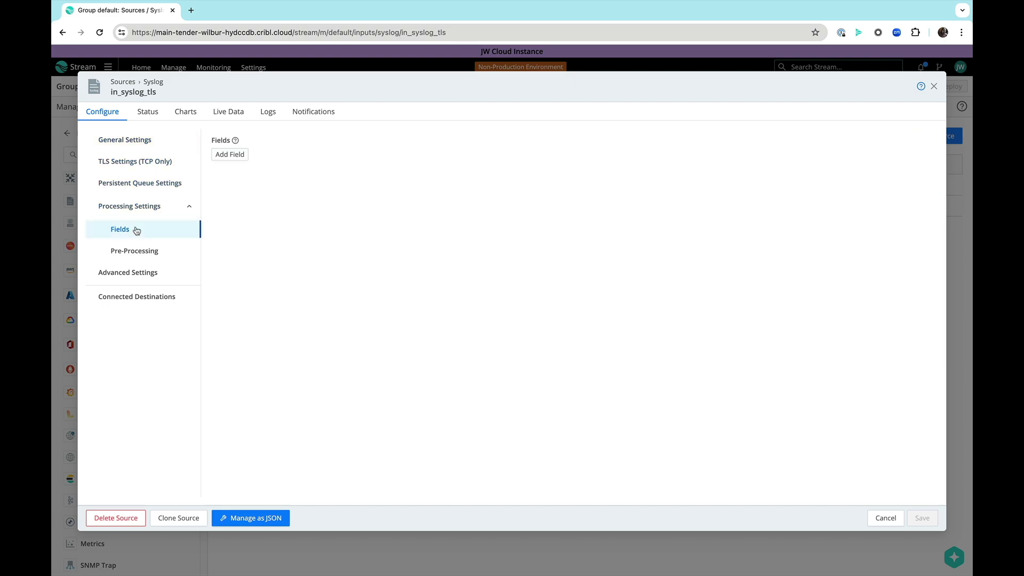
- Go to the workspace's Data Sources page and copy the TCP ingest address of in_syslog
{"action": "left_click", "coordinate": [66, 101]}
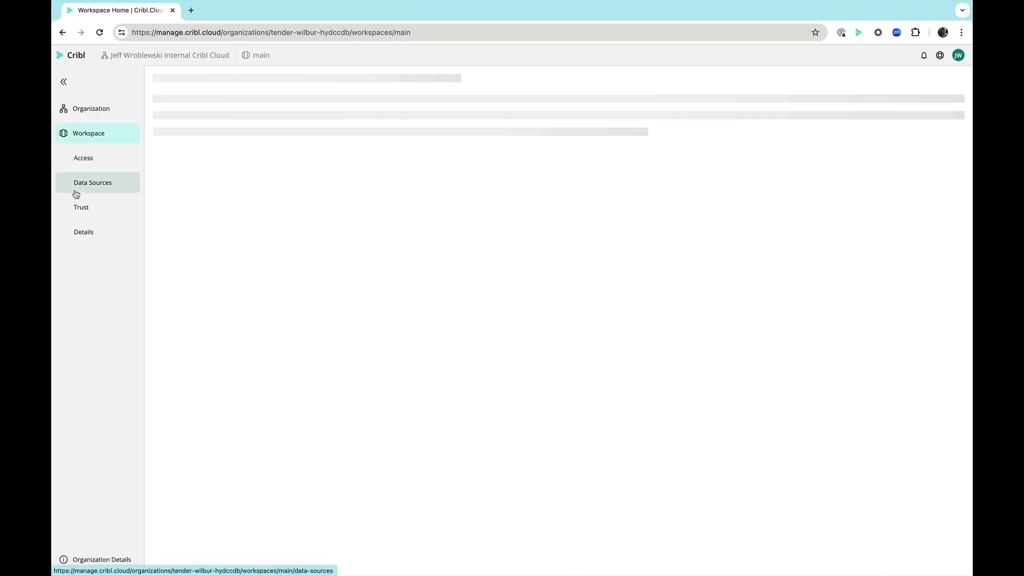
{"action": "left_click", "coordinate": [107, 184]}
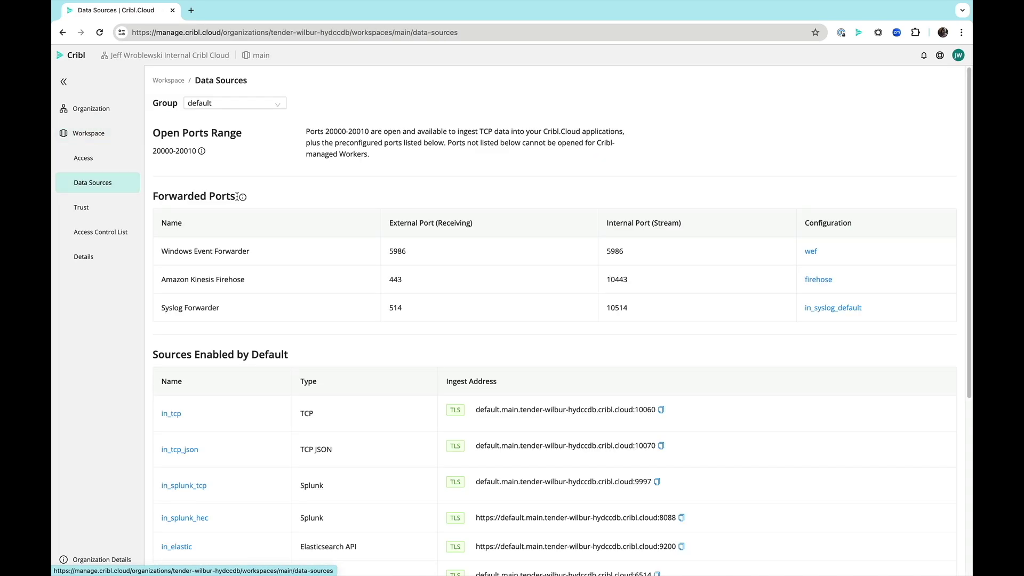
{"action": "scroll", "coordinate": [297, 227], "scroll_direction": "down", "scroll_amount": 5}
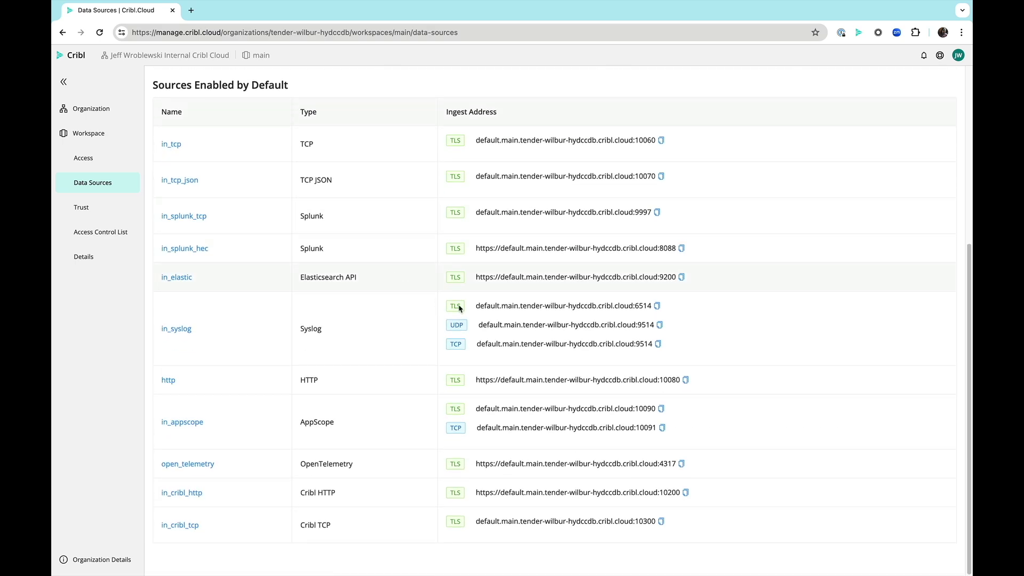
{"action": "left_click", "coordinate": [659, 345]}
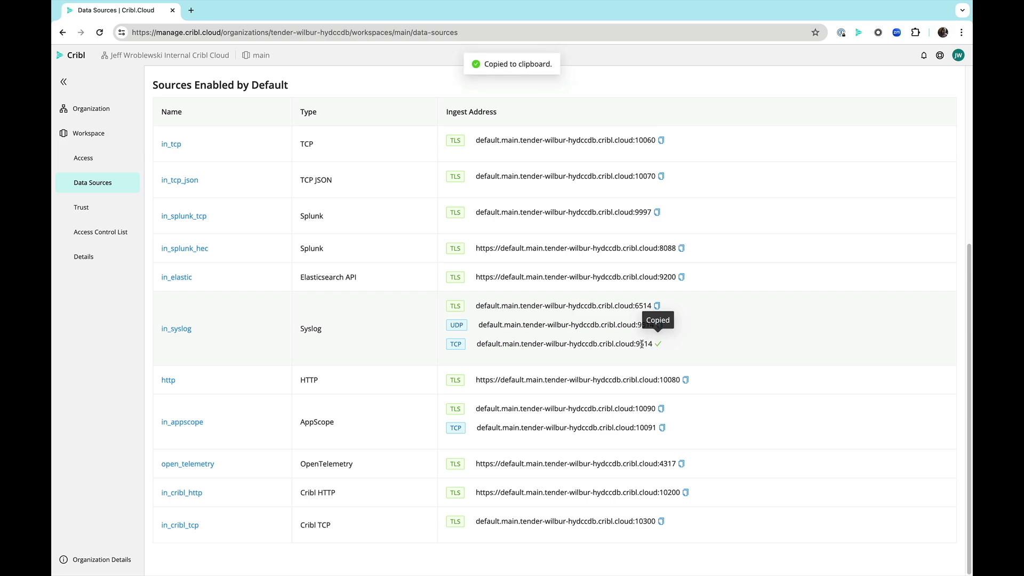
{"action": "left_click_drag", "start_coordinate": [650, 344], "coordinate": [472, 351]}
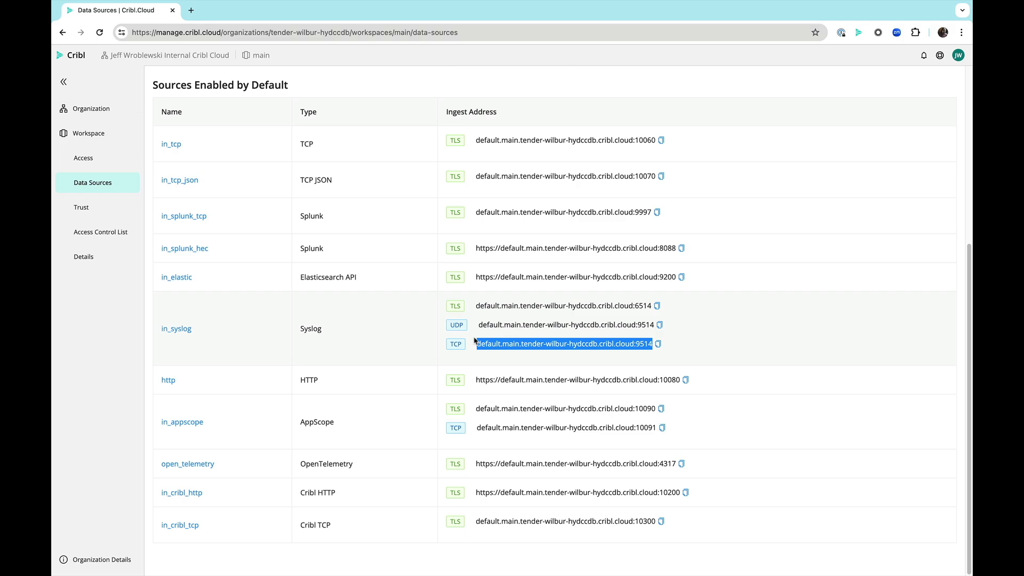
{"action": "left_click", "coordinate": [401, 326]}
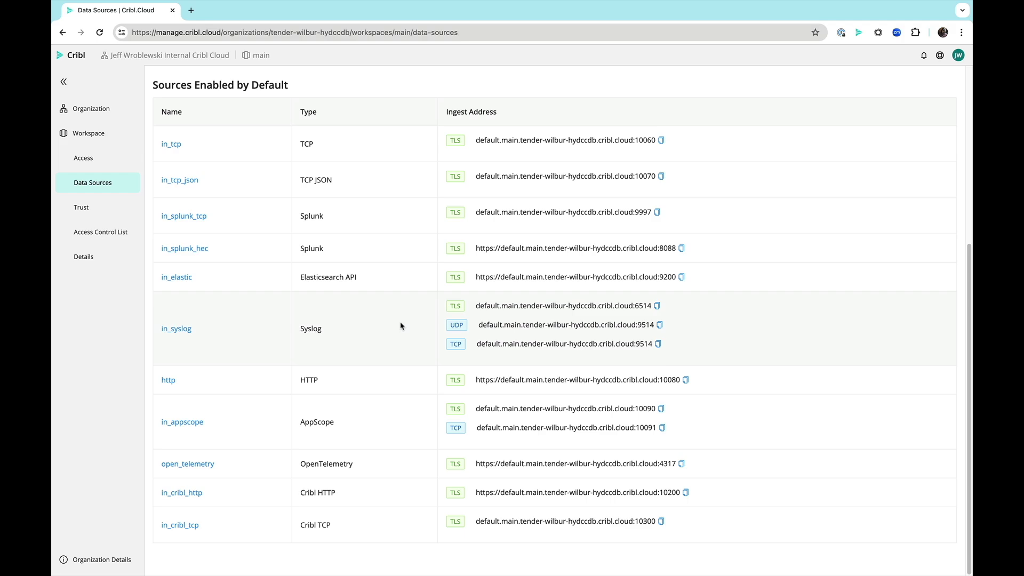
- Return to the default group's in_syslog source and start a live data capture with a capture time of 600 seconds
{"action": "key", "text": "super+bracketleft"}
{"action": "key", "text": "super+bracketright"}
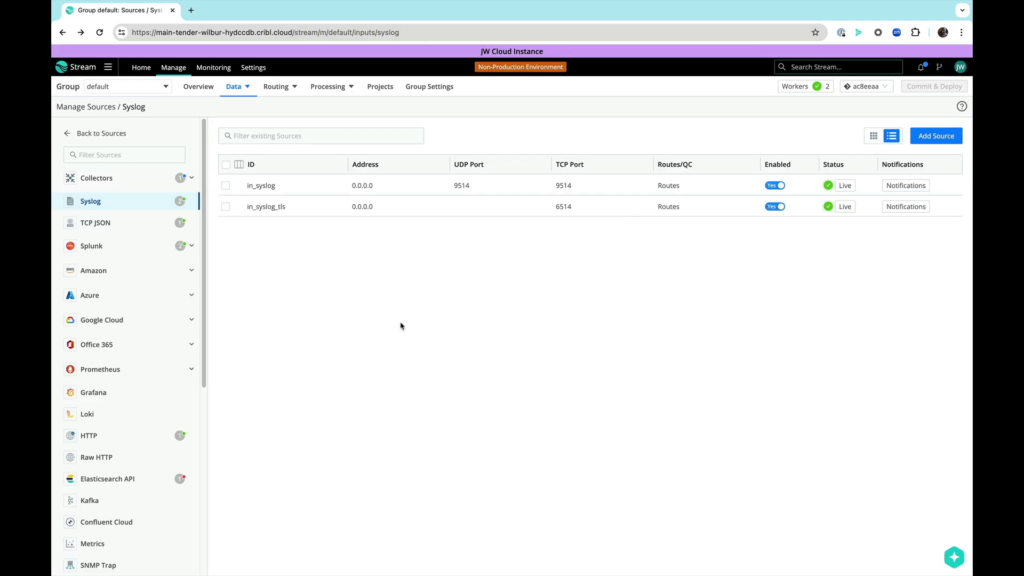
{"action": "left_click", "coordinate": [270, 187]}
{"action": "left_click", "coordinate": [238, 116]}
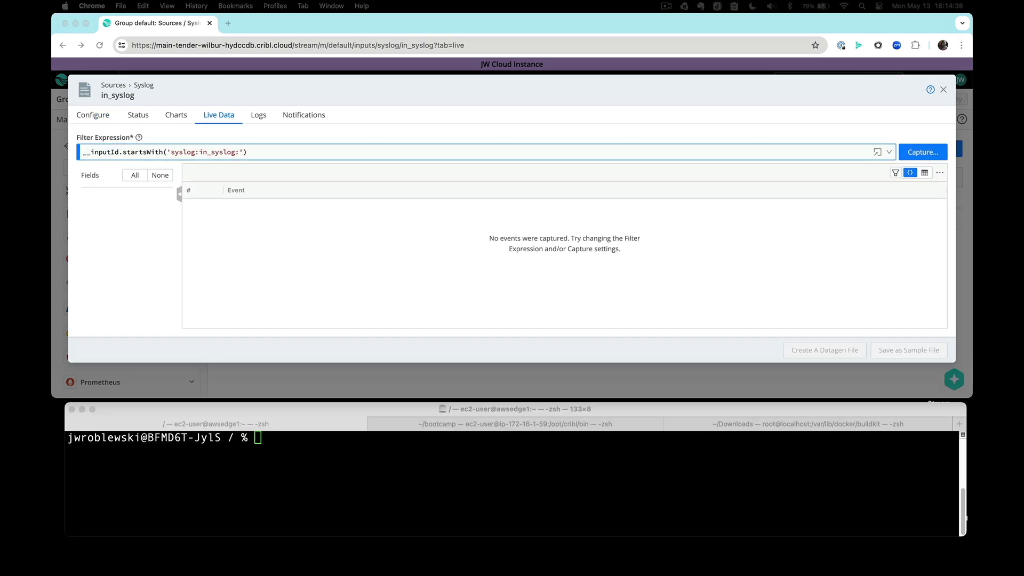
{"action": "left_click", "coordinate": [928, 153]}
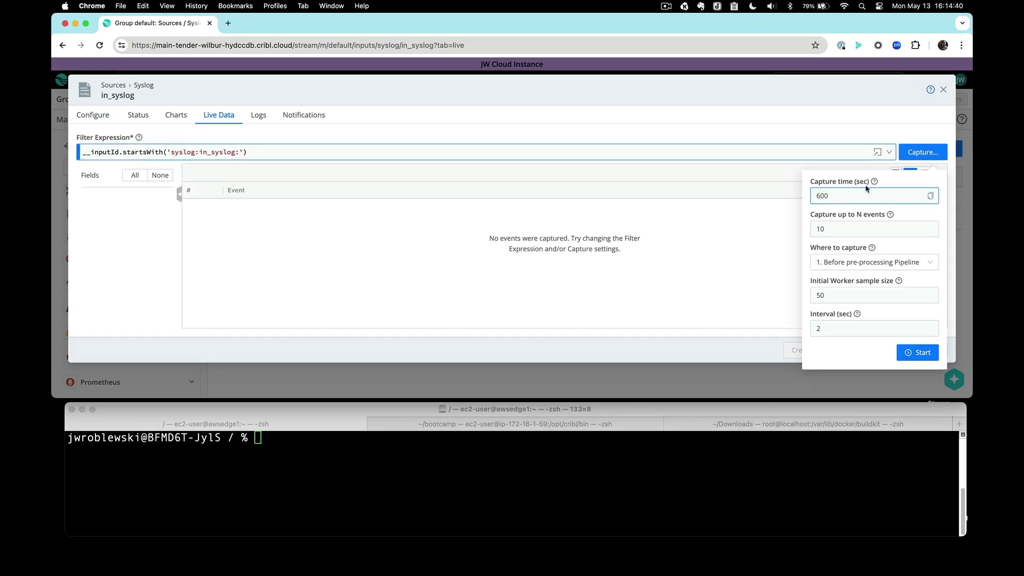
{"action": "double_click", "coordinate": [818, 195]}
{"action": "type", "text": "600"}
{"action": "left_click", "coordinate": [919, 358]}
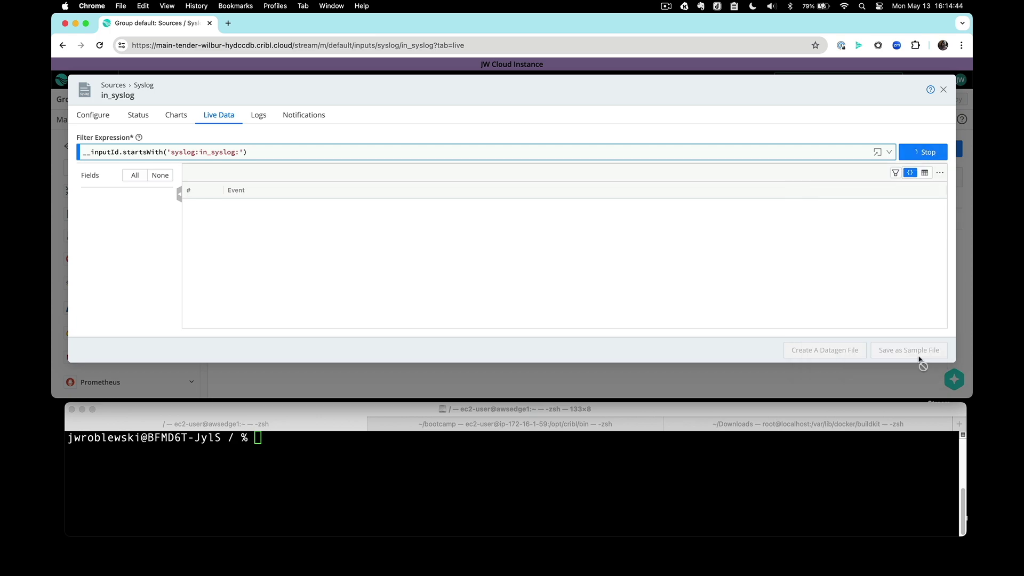
- Switch to Terminal and connect with nc to the copied in_syslog ingest host on port 9514
{"action": "left_click", "coordinate": [754, 452]}
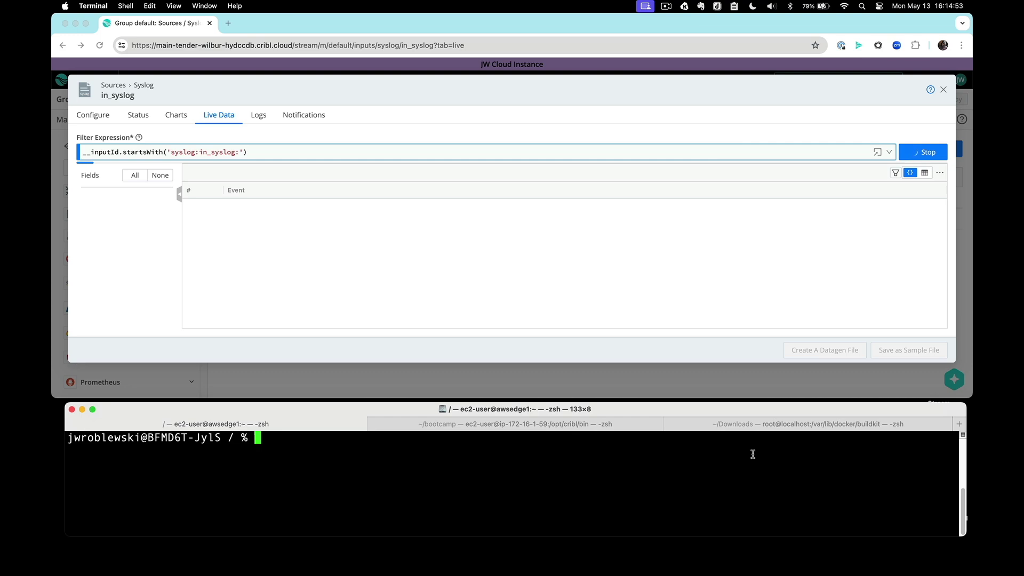
{"action": "type", "text": "nc"}
{"action": "key", "text": "super+v"}
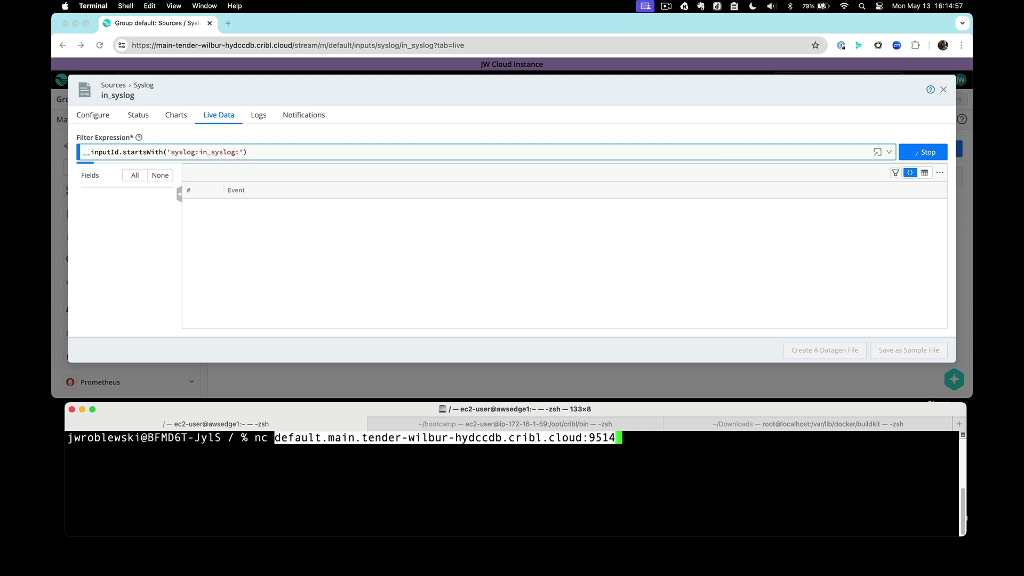
{"action": "key", "text": "Left"}
{"action": "key", "text": "Left"}
{"action": "key", "text": "Left"}
{"action": "key", "text": "Left"}
{"action": "key", "text": "Left"}
{"action": "key", "text": "Right"}
{"action": "key", "text": "BackSpace"}
{"action": "key", "text": "Right"}
{"action": "key", "text": "Right"}
{"action": "key", "text": "Right"}
{"action": "key", "text": "Right"}
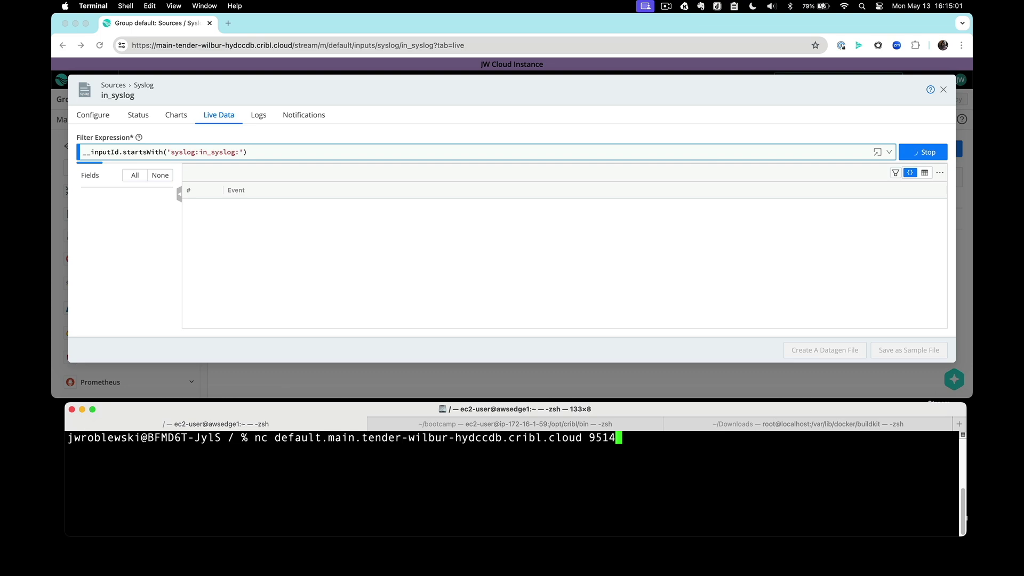
{"action": "key", "text": "Return"}
- Send the test events "this is an event", "another one!" and "threeeeee" over the nc connection
{"action": "type", "text": "this is an evet"}
{"action": "key", "text": "BackSpace"}
{"action": "type", "text": "nt"}
{"action": "key", "text": "Return"}
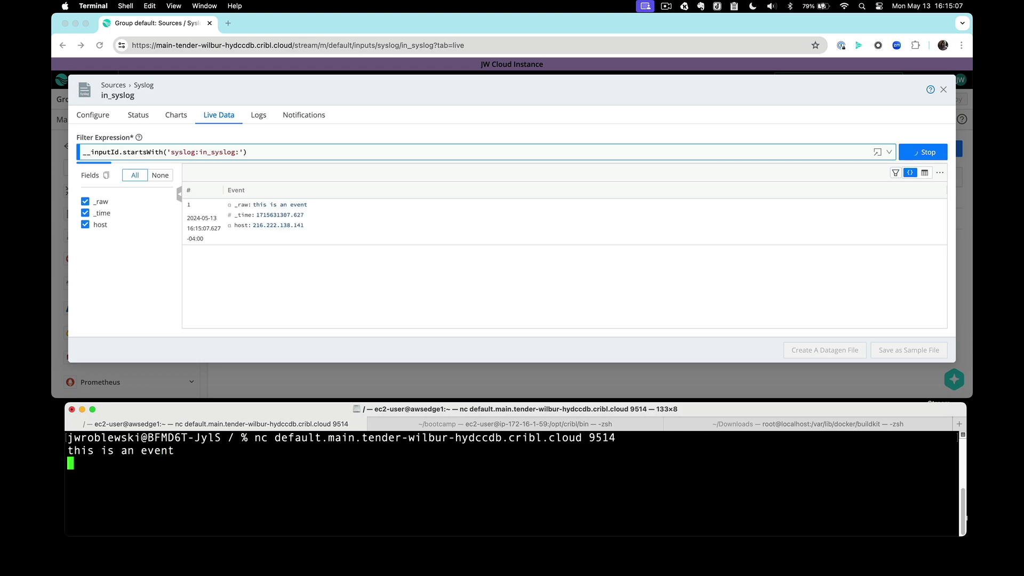
{"action": "type", "text": "another one!"}
{"action": "key", "text": "Return"}
{"action": "type", "text": "threeeeee"}
{"action": "key", "text": "Return"}
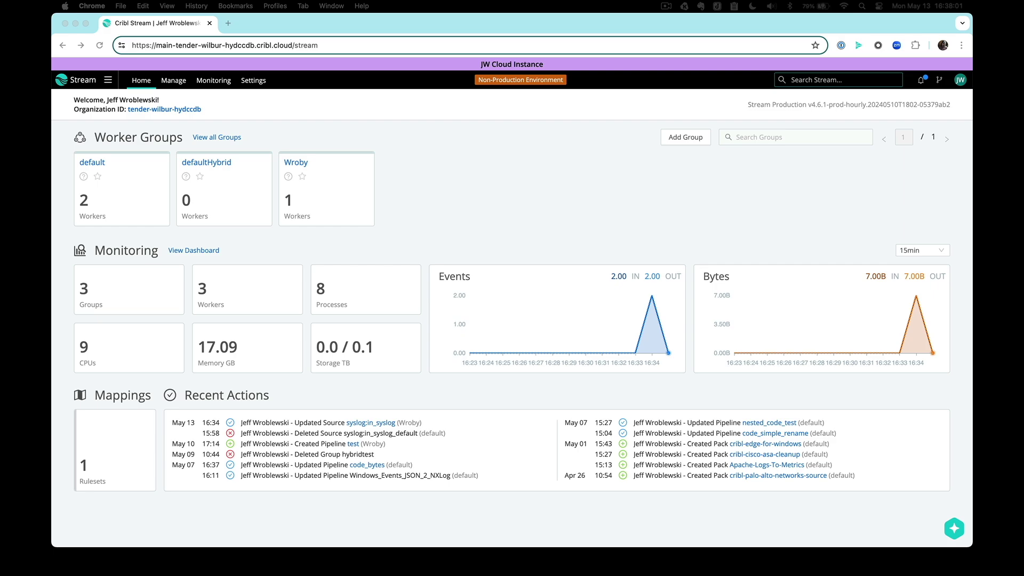
- In Cribl Stream, open the Wroby worker group's sources, filter by "sys" and open the Syslog source list
{"action": "left_click", "coordinate": [313, 140]}
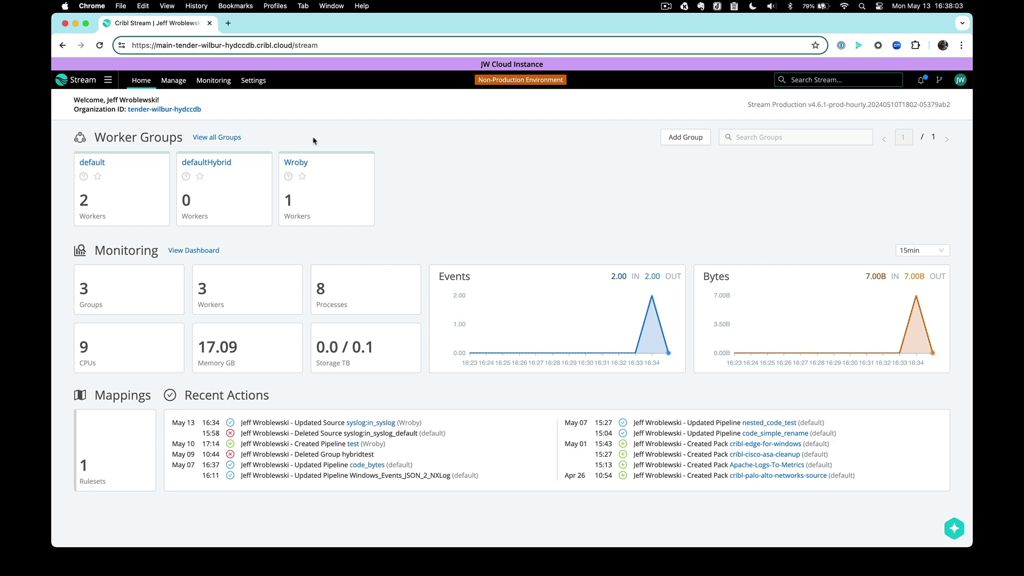
{"action": "left_click", "coordinate": [298, 162]}
{"action": "mouse_move", "coordinate": [235, 100]}
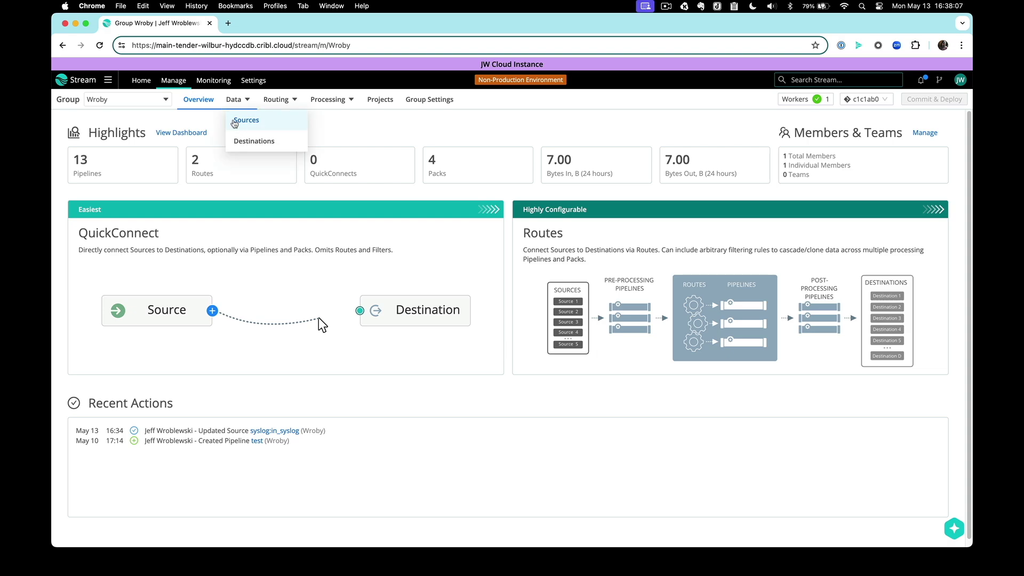
{"action": "left_click", "coordinate": [235, 120]}
{"action": "type", "text": "sys"}
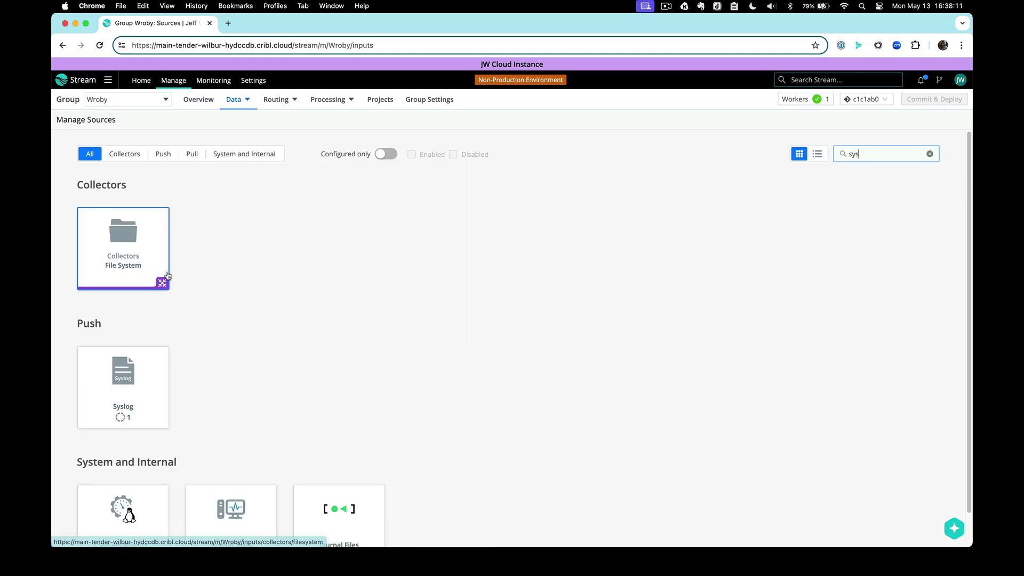
{"action": "left_click", "coordinate": [135, 374]}
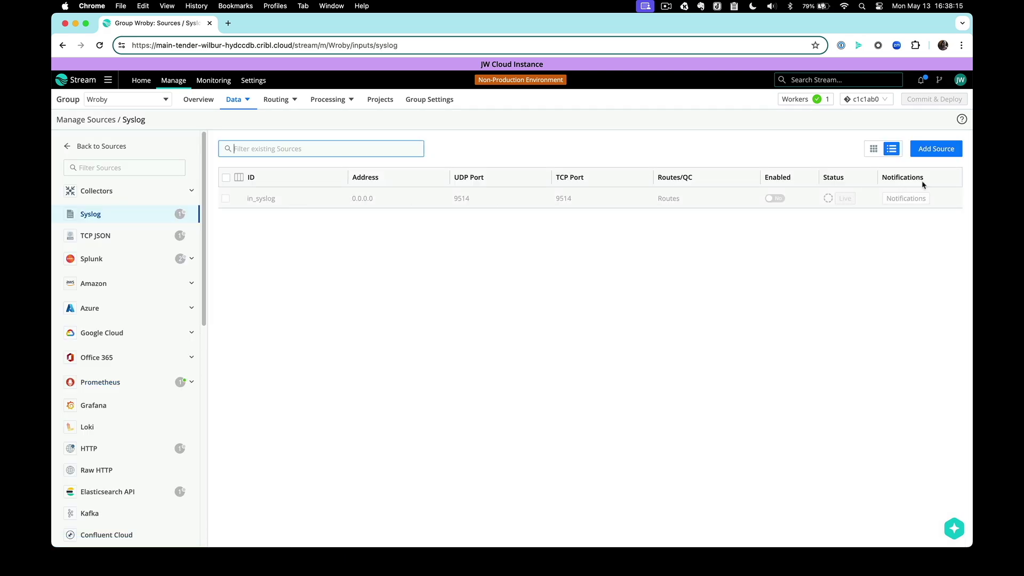
- Open the in_syslog source, enable it and review its UDP and TCP ports
{"action": "left_click", "coordinate": [533, 205]}
{"action": "left_click", "coordinate": [558, 148]}
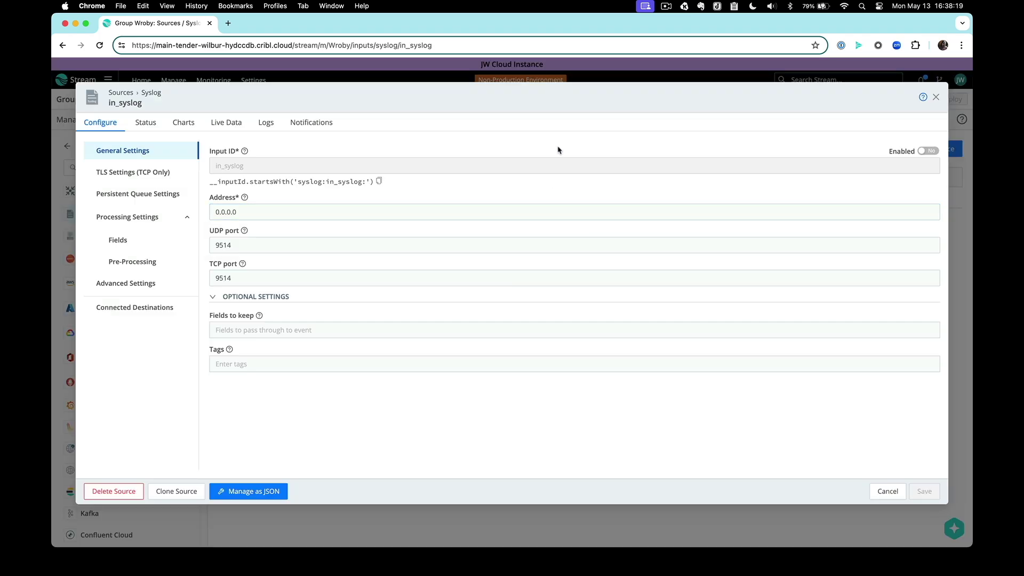
{"action": "left_click", "coordinate": [923, 152]}
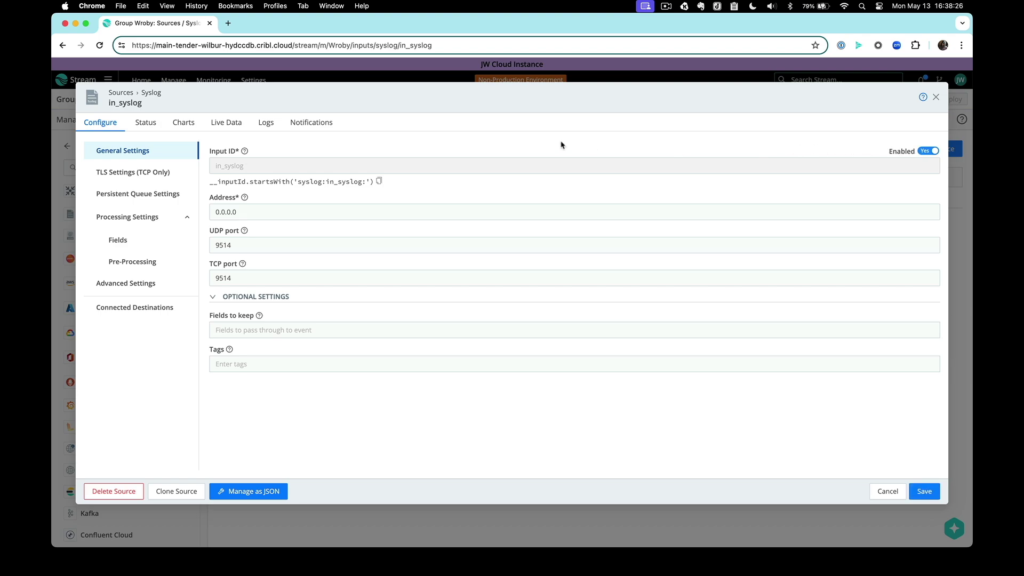
{"action": "left_click_drag", "start_coordinate": [245, 246], "coordinate": [203, 245]}
{"action": "left_click", "coordinate": [249, 278]}
{"action": "double_click", "coordinate": [249, 278]}
{"action": "left_click", "coordinate": [249, 278]}
{"action": "left_click", "coordinate": [186, 333]}
- Enable TCP load balancing in the advanced settings of in_syslog and save the source
{"action": "left_click", "coordinate": [146, 284]}
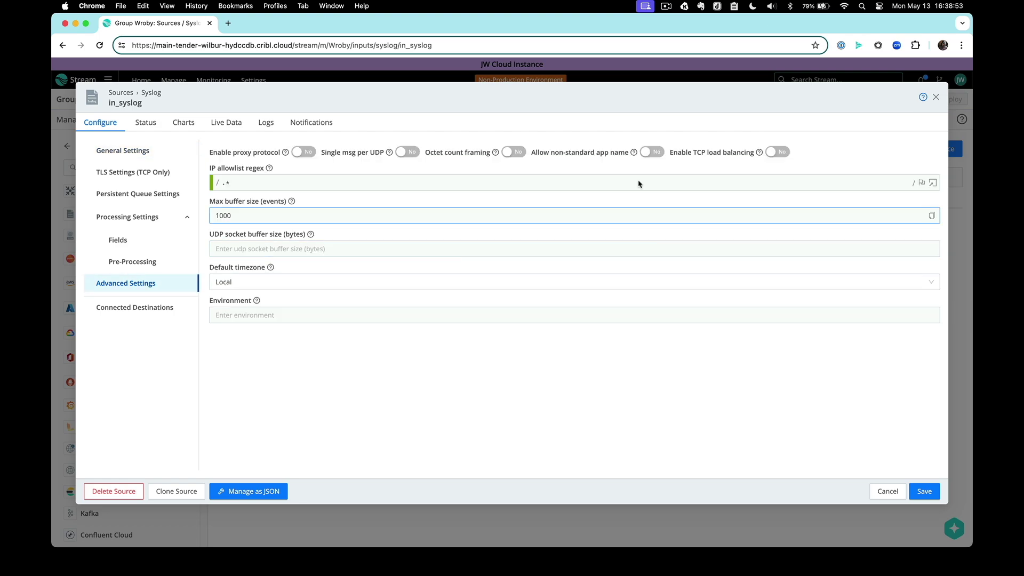
{"action": "left_click_drag", "start_coordinate": [670, 153], "coordinate": [752, 162]}
{"action": "left_click", "coordinate": [751, 163]}
{"action": "left_click", "coordinate": [772, 153]}
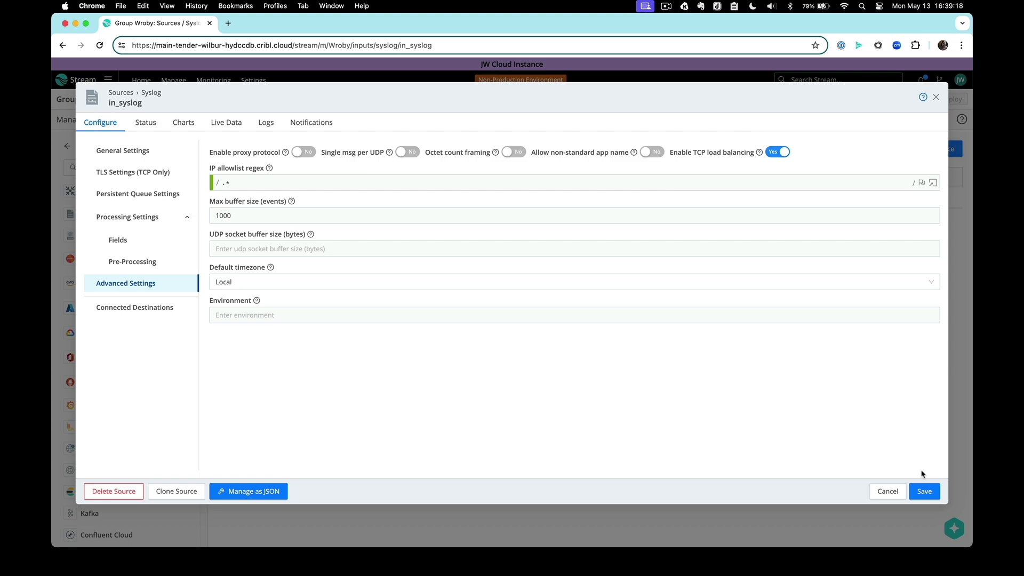
{"action": "left_click", "coordinate": [923, 491]}
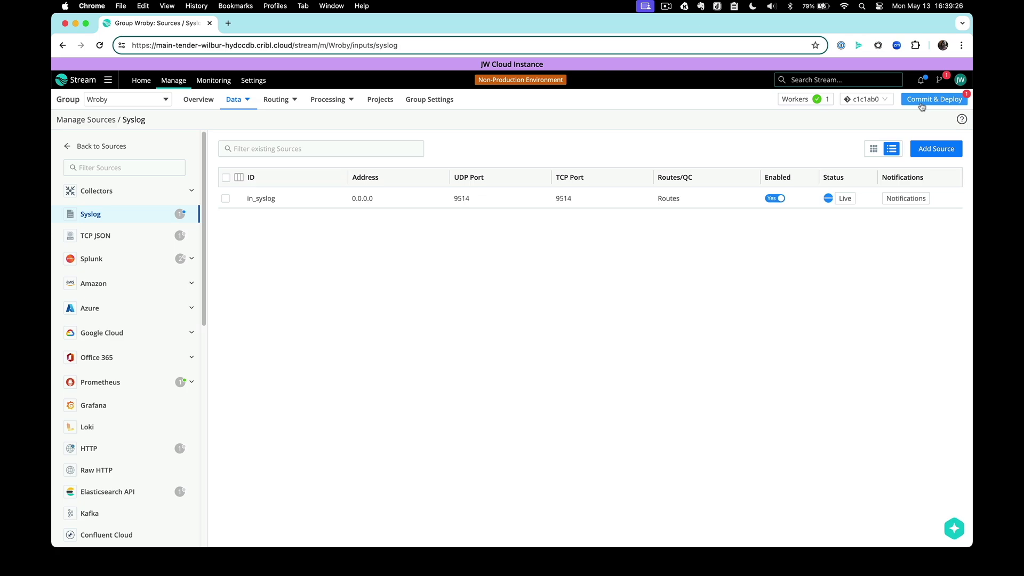
- Commit and deploy the Wroby group's changes with the commit message "enabled syslog"
{"action": "left_click", "coordinate": [921, 105]}
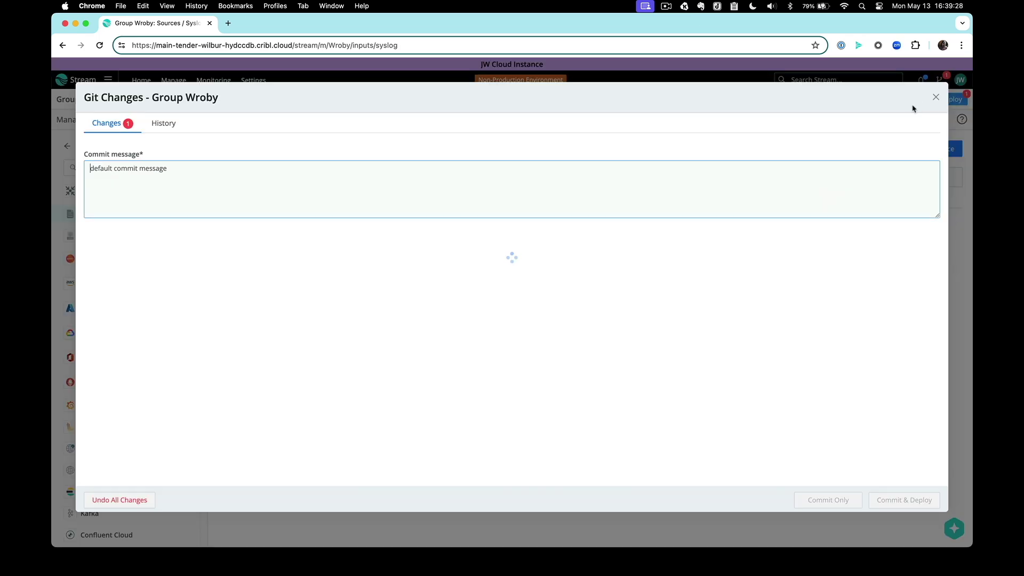
{"action": "type", "text": "enabled syslog"}
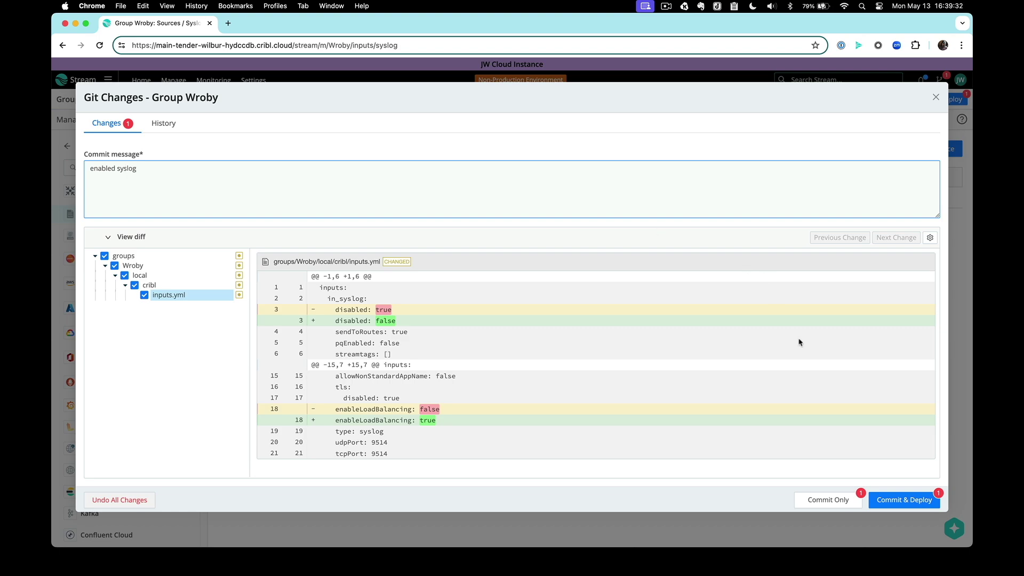
{"action": "left_click", "coordinate": [893, 501]}
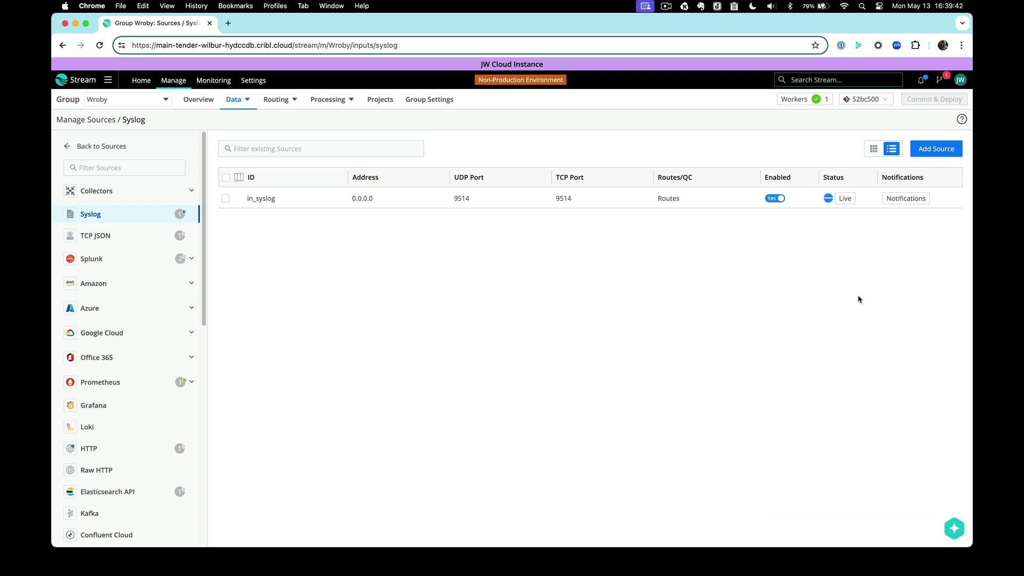
- Open the in_syslog source's live data, adjust the capture settings and start a capture using its existing filter expression
{"action": "left_click", "coordinate": [408, 203]}
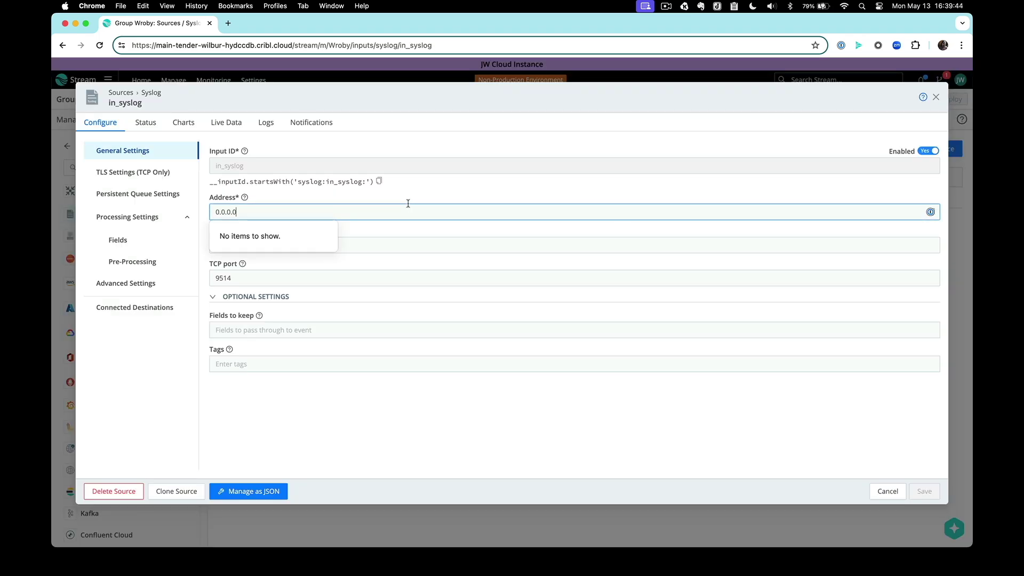
{"action": "left_click", "coordinate": [237, 127]}
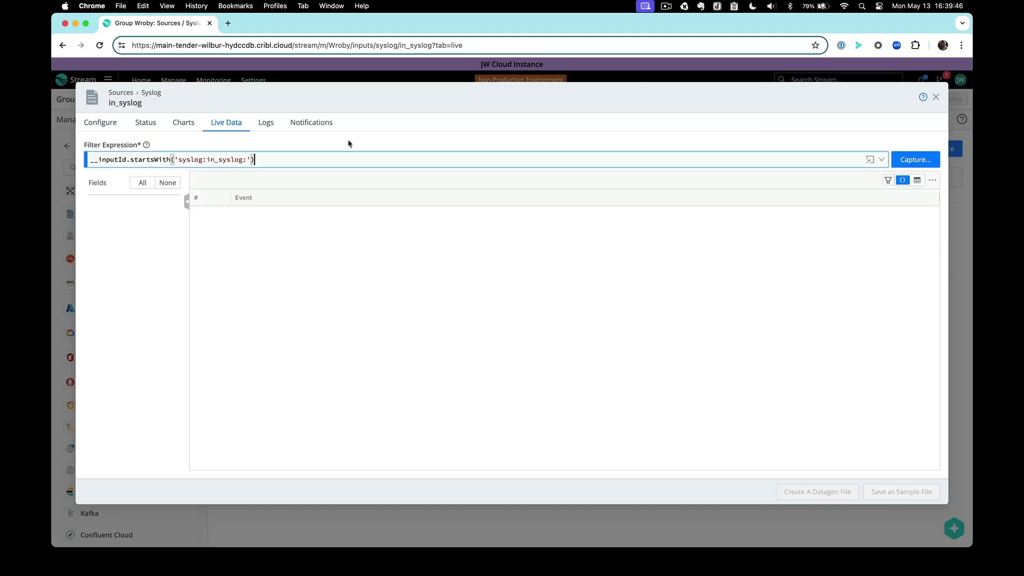
{"action": "left_click", "coordinate": [915, 159]}
{"action": "left_click_drag", "start_coordinate": [805, 204], "coordinate": [844, 202]}
{"action": "left_click", "coordinate": [844, 203]}
{"action": "left_click", "coordinate": [908, 360]}
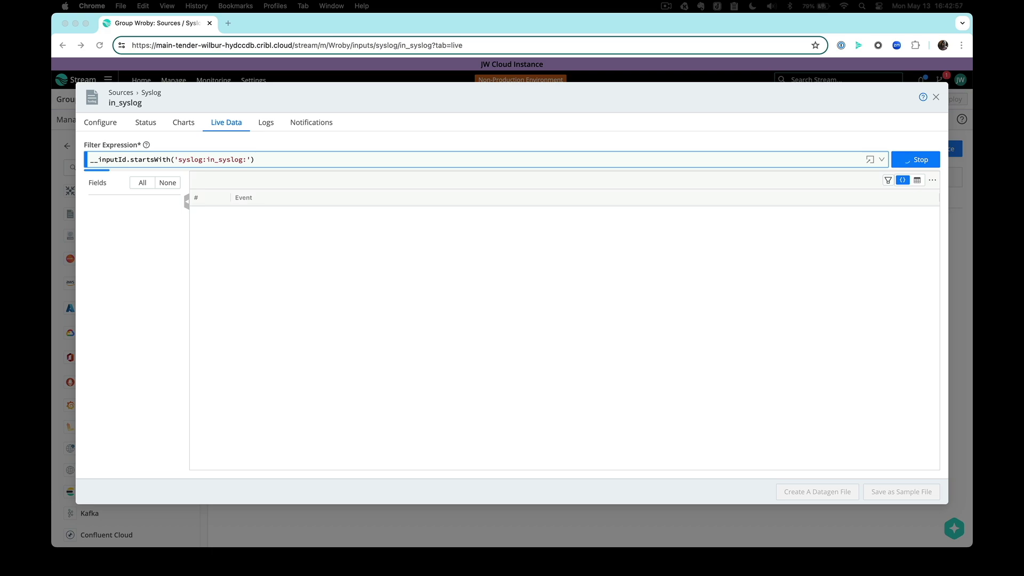
- Switch to Terminal and connect with nc to 18.236.191.161 on port 9514
{"action": "key", "text": "super+Tab"}
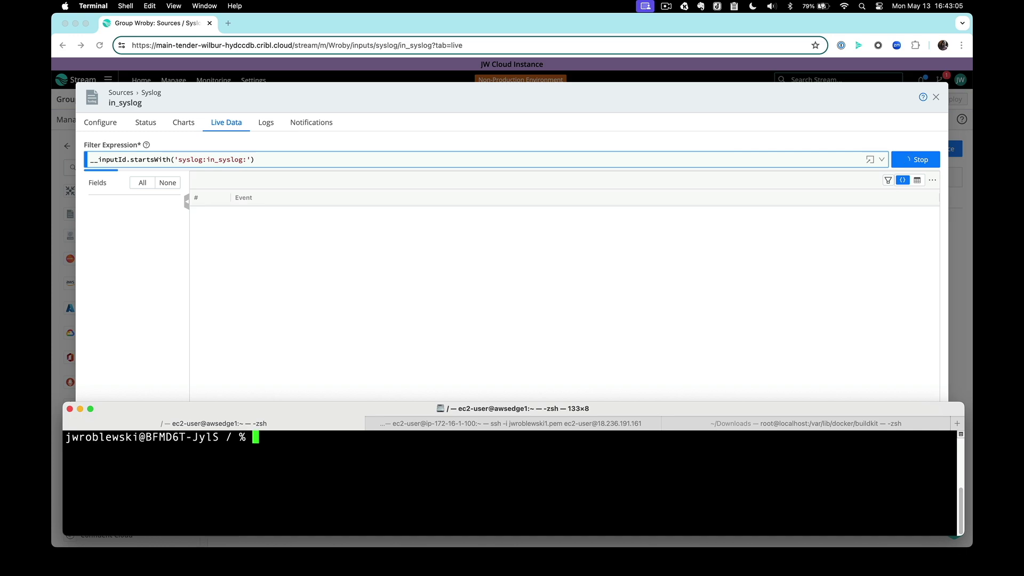
{"action": "type", "text": "nc"}
{"action": "key", "text": "super+v"}
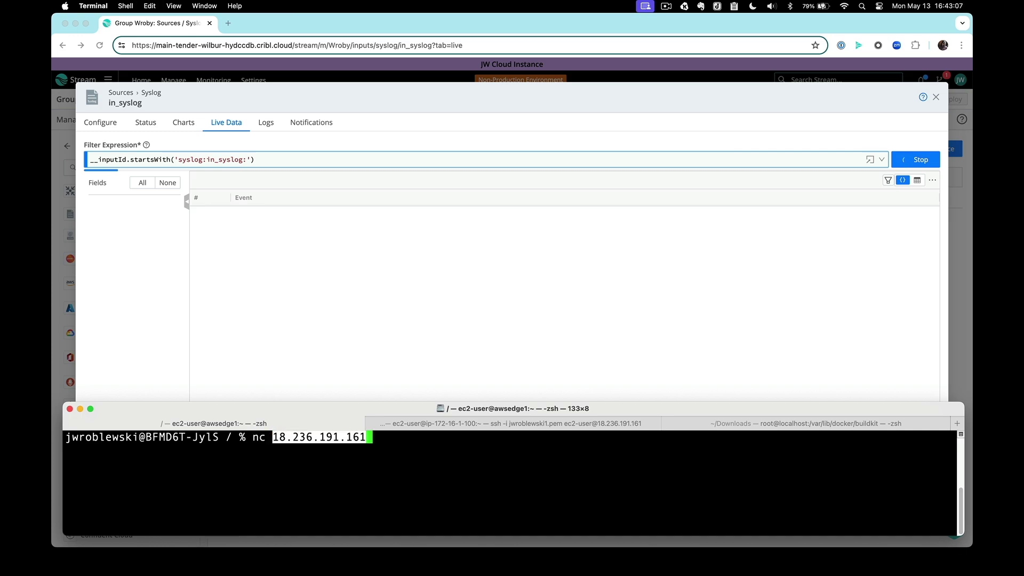
{"action": "type", "text": "9514"}
{"action": "key", "text": "Return"}
- Send the test events "an event", "one too" and "three four" as separate lines through the open nc connection
{"action": "type", "text": "an event"}
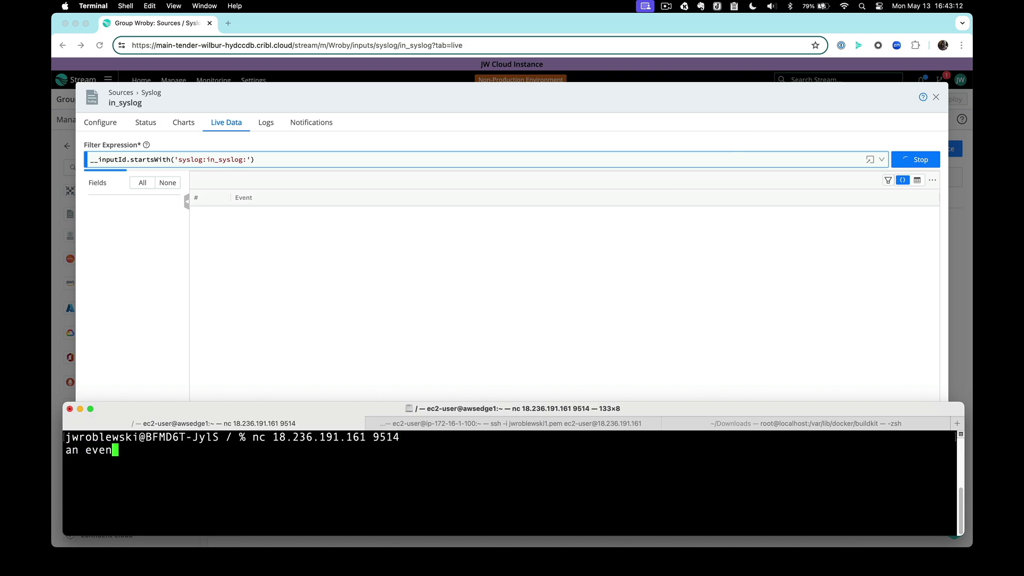
{"action": "key", "text": "Return"}
{"action": "type", "text": "one too"}
{"action": "key", "text": "Return"}
{"action": "type", "text": "three fou"}
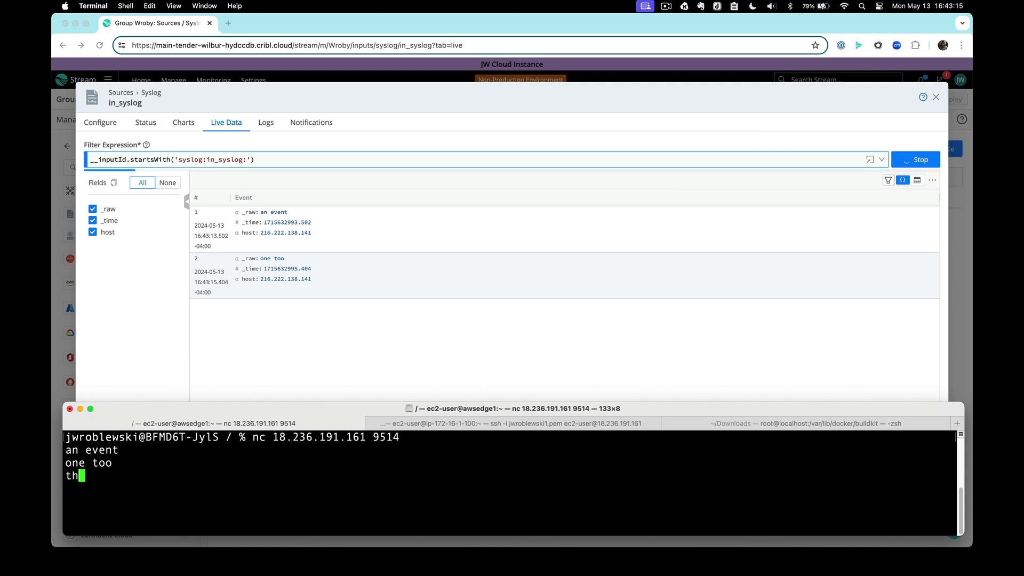
{"action": "type", "text": "r"}
{"action": "key", "text": "Return"}
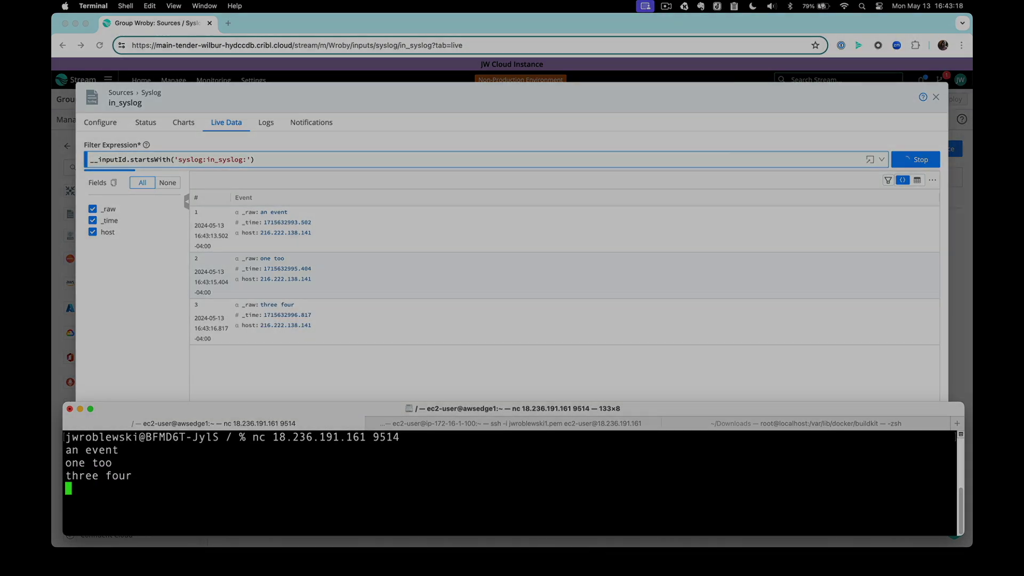